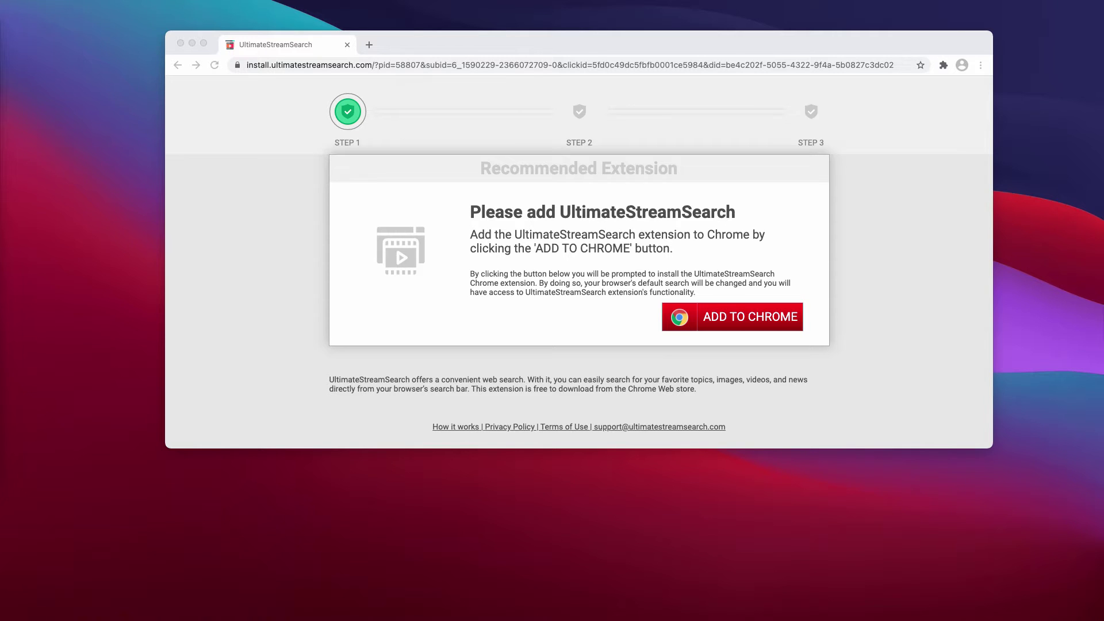
Step: Search for 'virus' in a new tab, then close the redirected search results tab
{"action": "left_click_drag", "start_coordinate": [501, 39], "coordinate": [499, 46]}
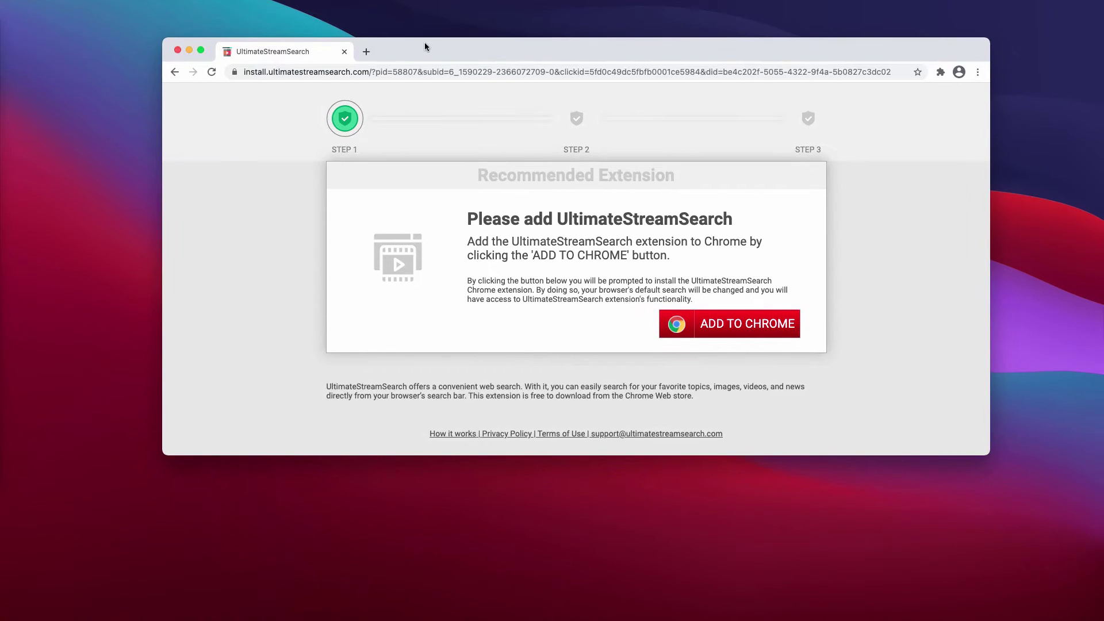
{"action": "left_click", "coordinate": [367, 51]}
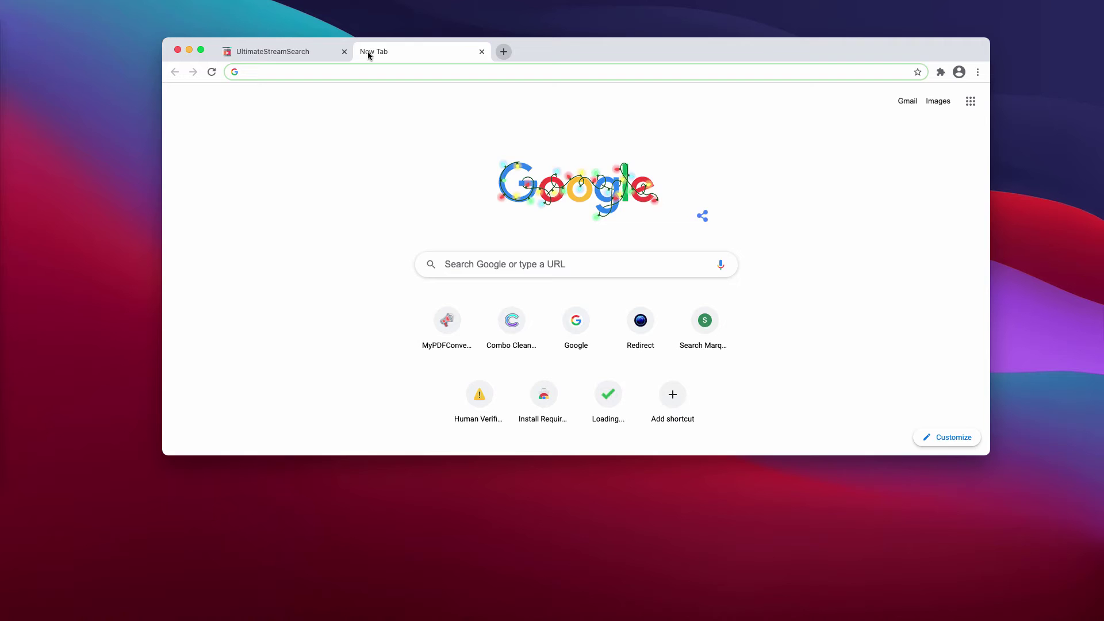
{"action": "type", "text": "google.comvirus"}
{"action": "key", "text": "Return"}
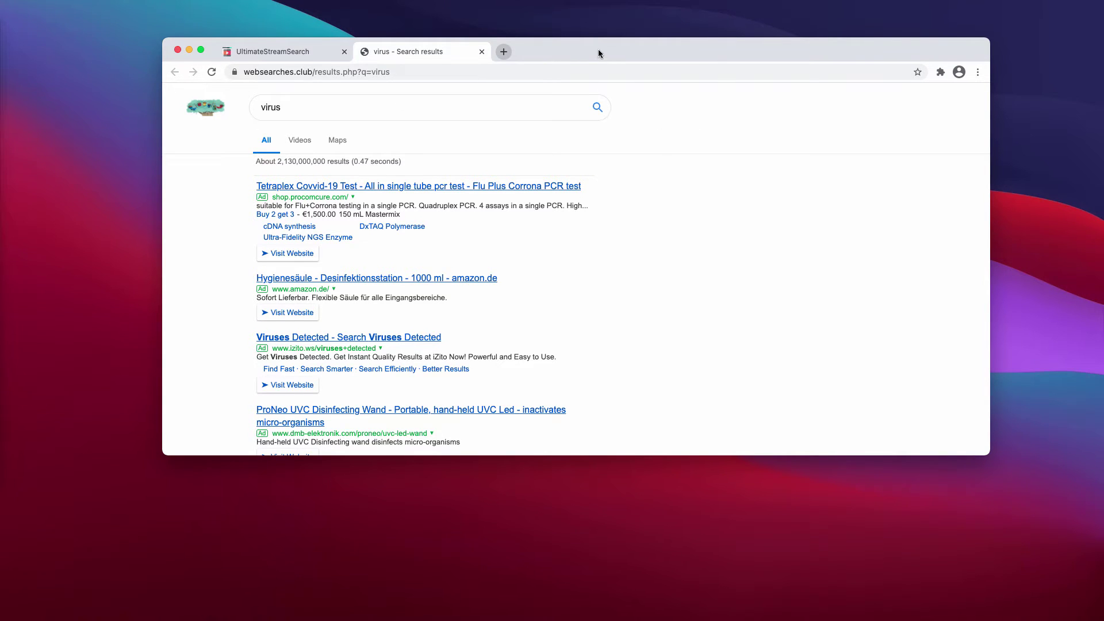
{"action": "left_click_drag", "start_coordinate": [597, 54], "coordinate": [596, 59]}
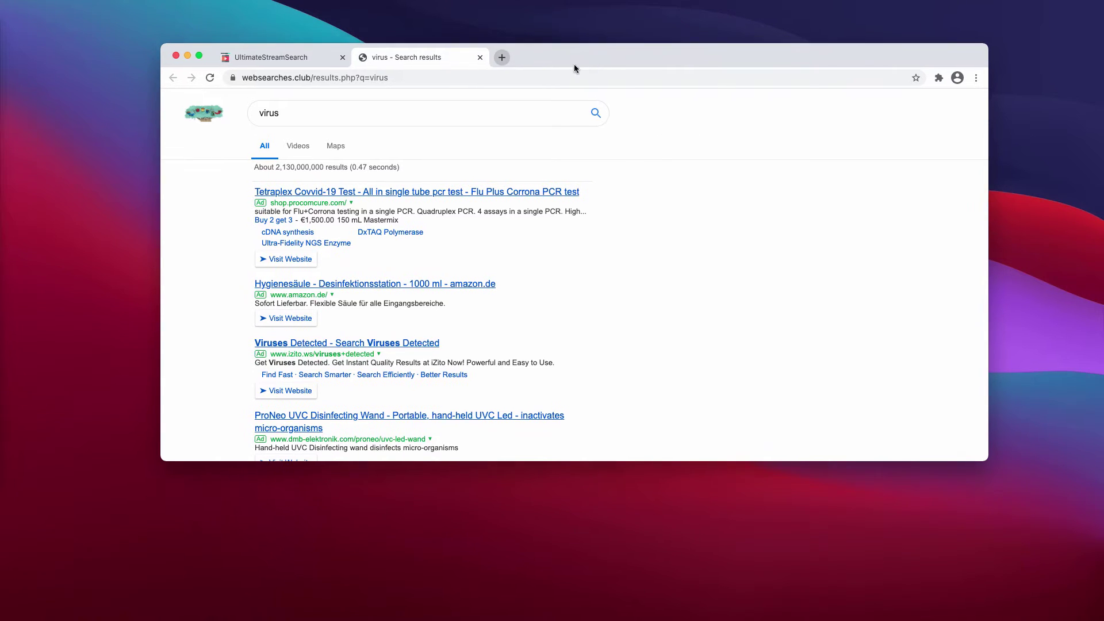
{"action": "left_click", "coordinate": [480, 57]}
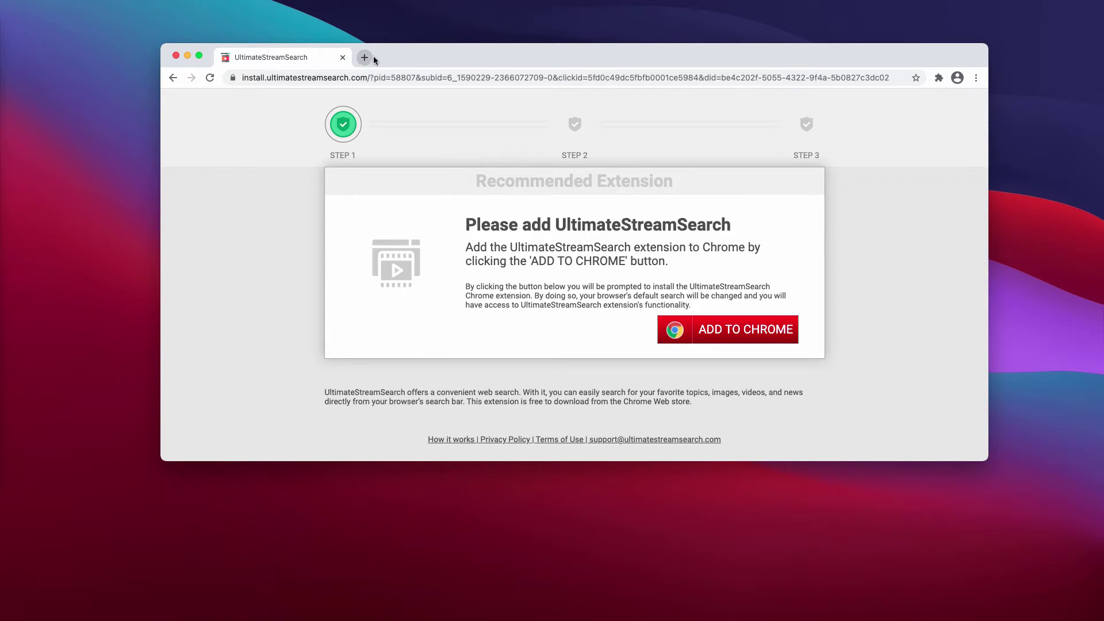
Step: Switch off and remove the GillCom extension via the Extensions page
{"action": "left_click", "coordinate": [974, 78]}
{"action": "mouse_move", "coordinate": [807, 269]}
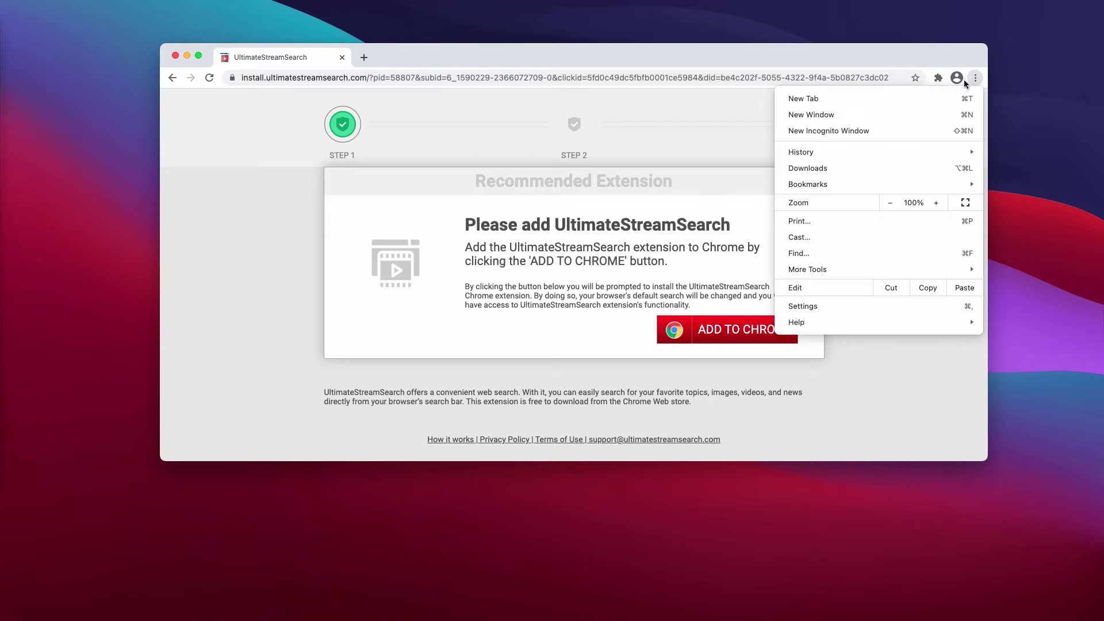
{"action": "left_click", "coordinate": [627, 323]}
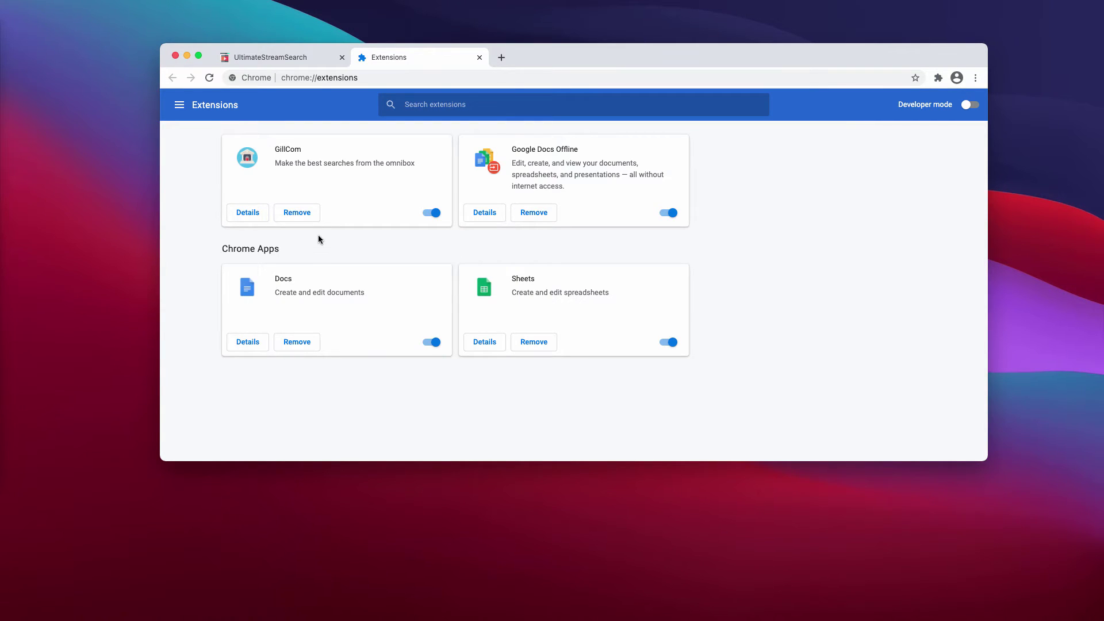
{"action": "left_click", "coordinate": [431, 213]}
{"action": "left_click", "coordinate": [305, 213]}
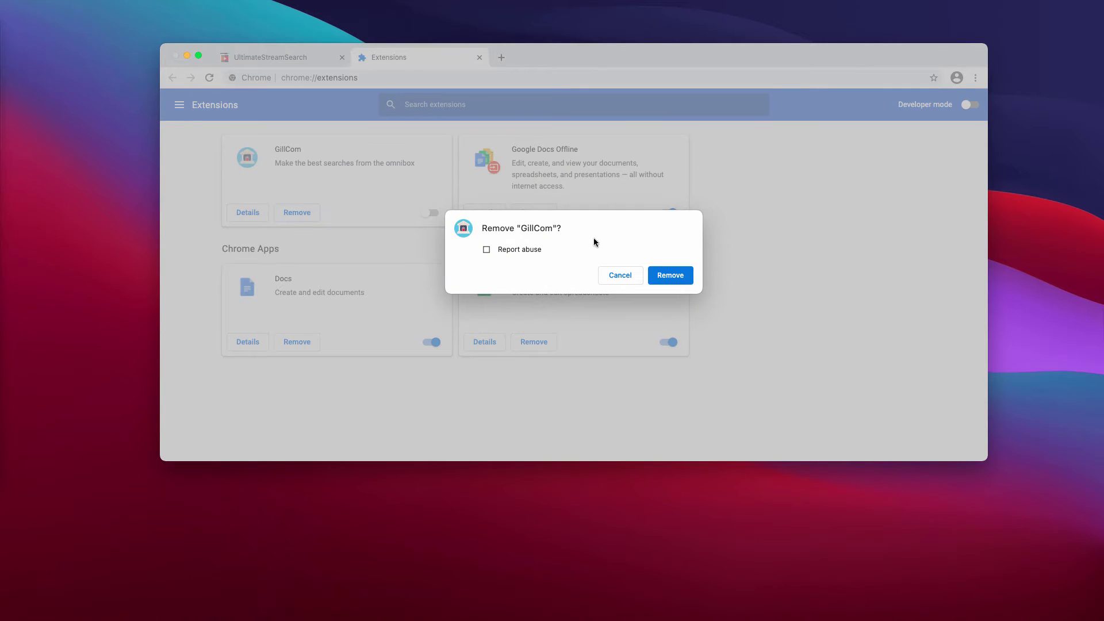
{"action": "left_click", "coordinate": [667, 274]}
{"action": "left_click", "coordinate": [382, 78]}
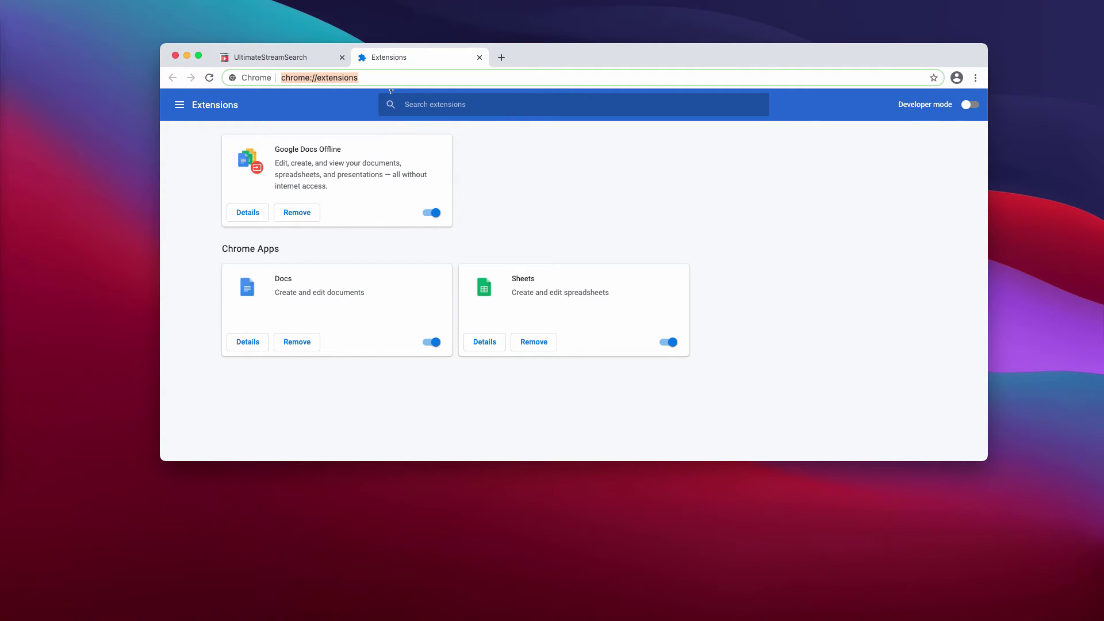
Step: Load combocleaner.com, then select the whole web address
{"action": "type", "text": "combocleaner.com"}
{"action": "key", "text": "Return"}
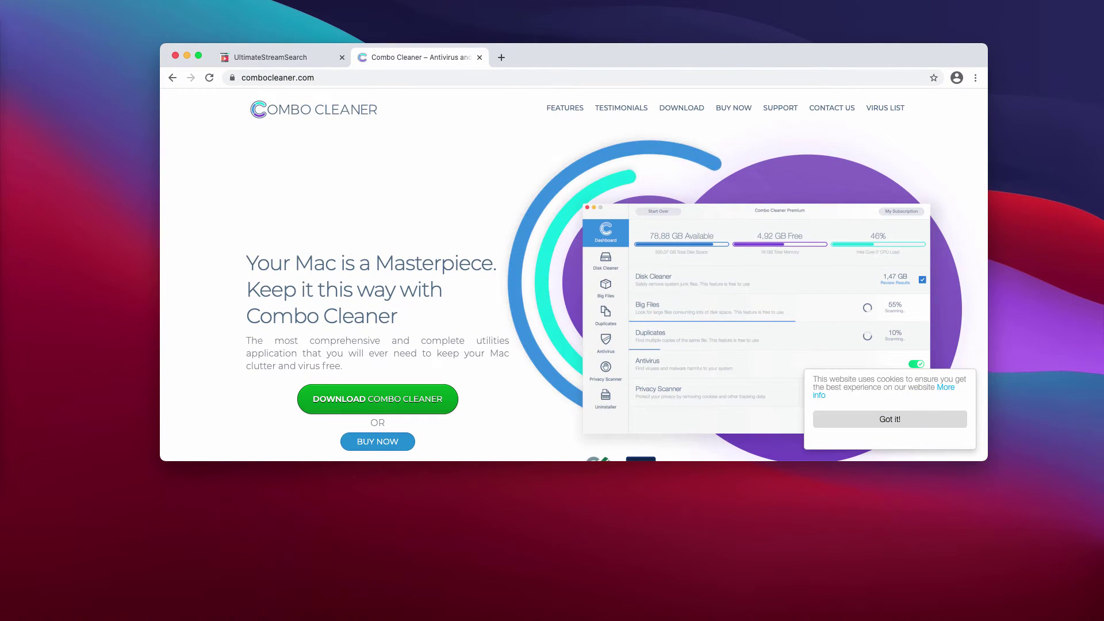
{"action": "left_click", "coordinate": [326, 75]}
{"action": "key", "text": "super+a"}
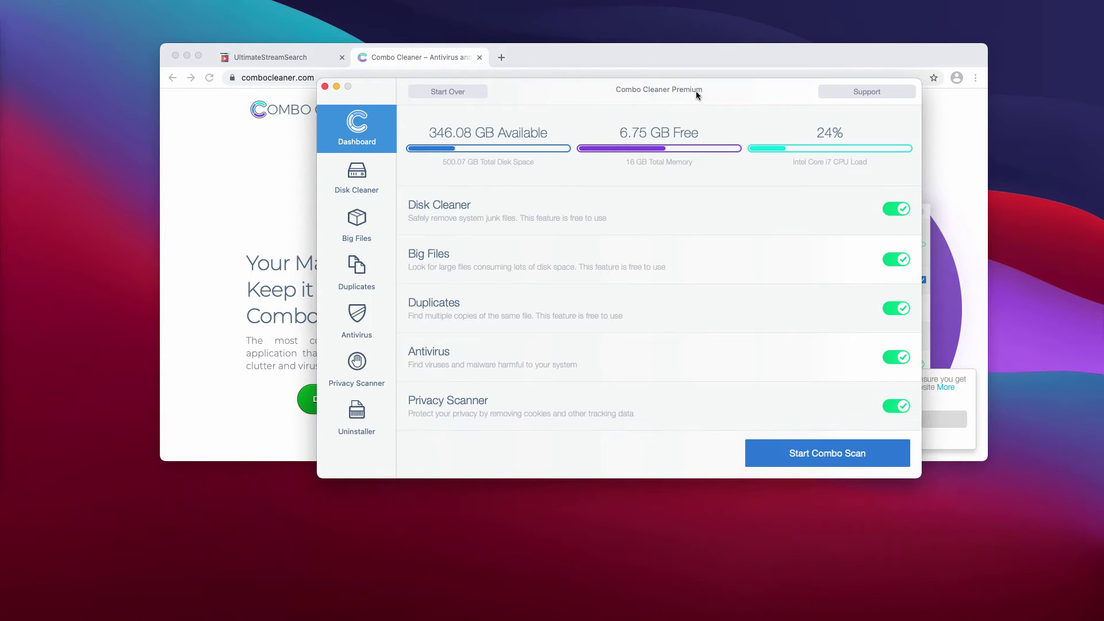
Step: Start the Combo Scan, checking Disk Cleaner, Big Files and Duplicates before returning to Dashboard
{"action": "left_click_drag", "start_coordinate": [696, 91], "coordinate": [650, 76]}
{"action": "left_click", "coordinate": [781, 438]}
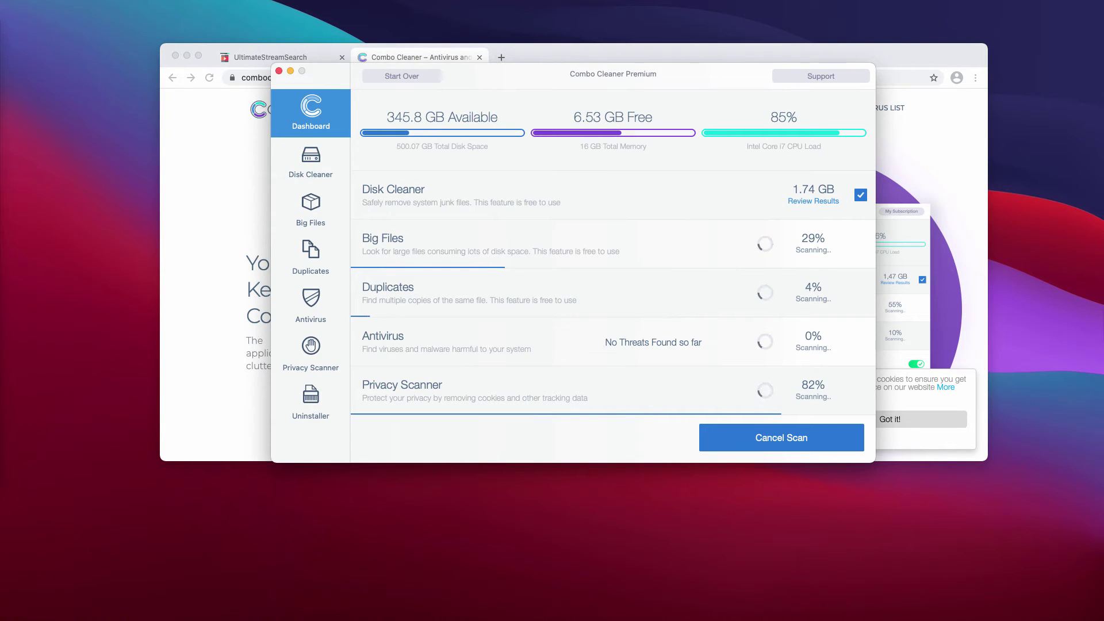
{"action": "left_click", "coordinate": [313, 156]}
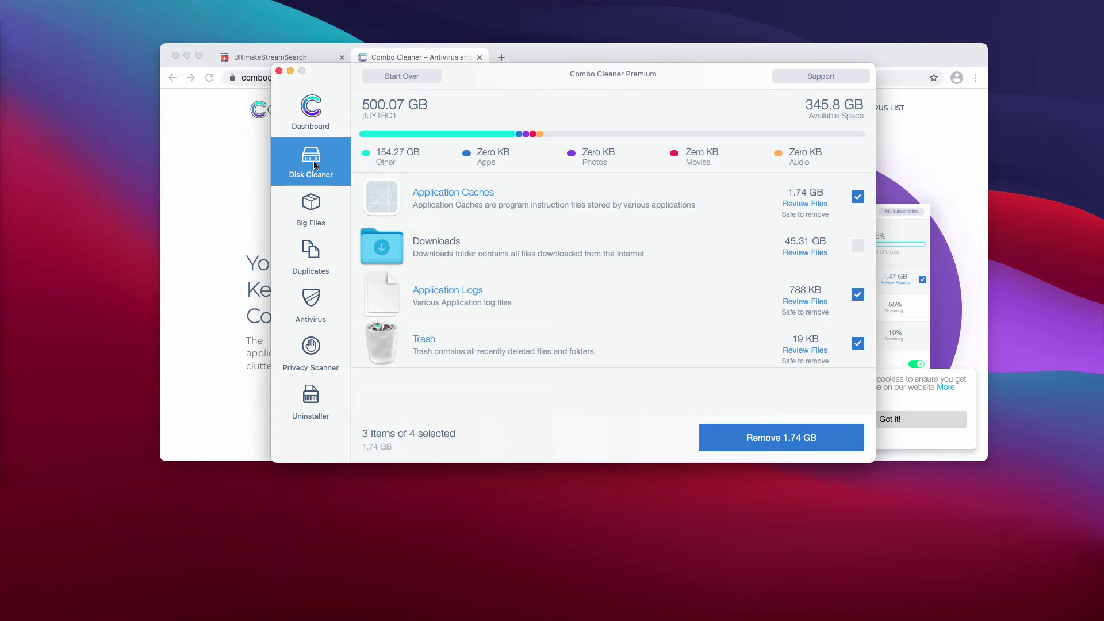
{"action": "left_click", "coordinate": [315, 213]}
{"action": "left_click", "coordinate": [316, 252]}
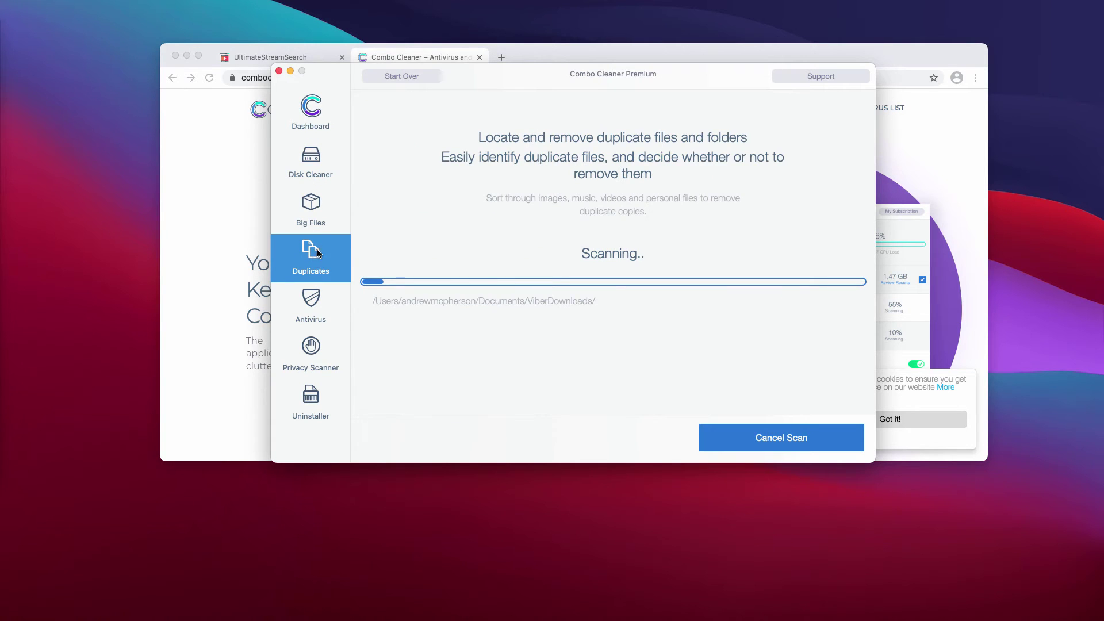
{"action": "left_click", "coordinate": [308, 116]}
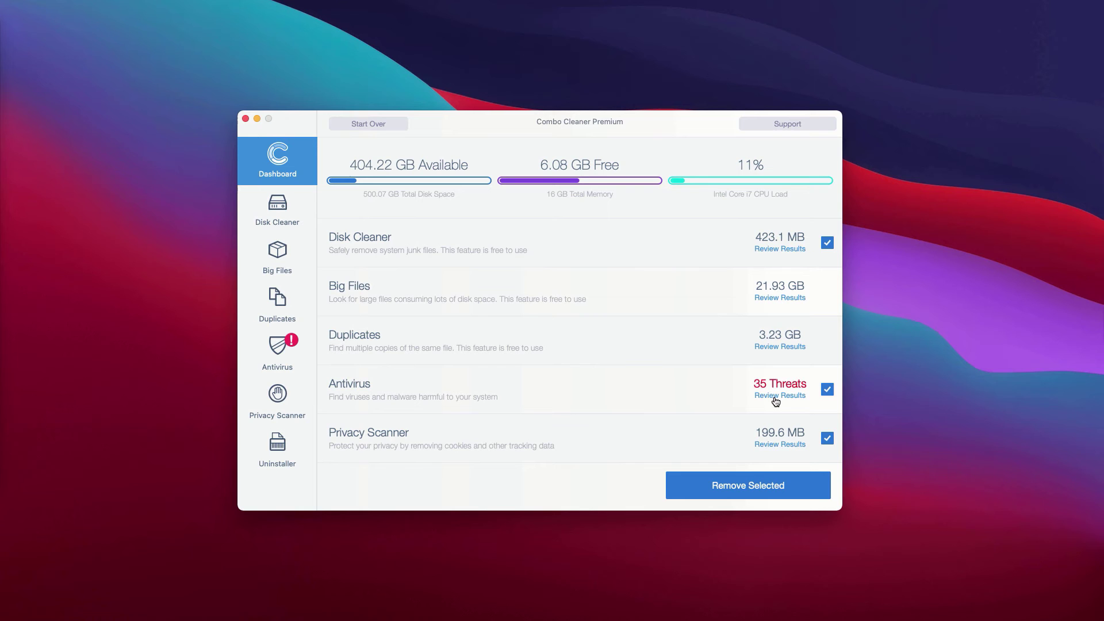
Step: Open the Antivirus review list showing the 35 detected adware files
{"action": "left_click", "coordinate": [780, 396]}
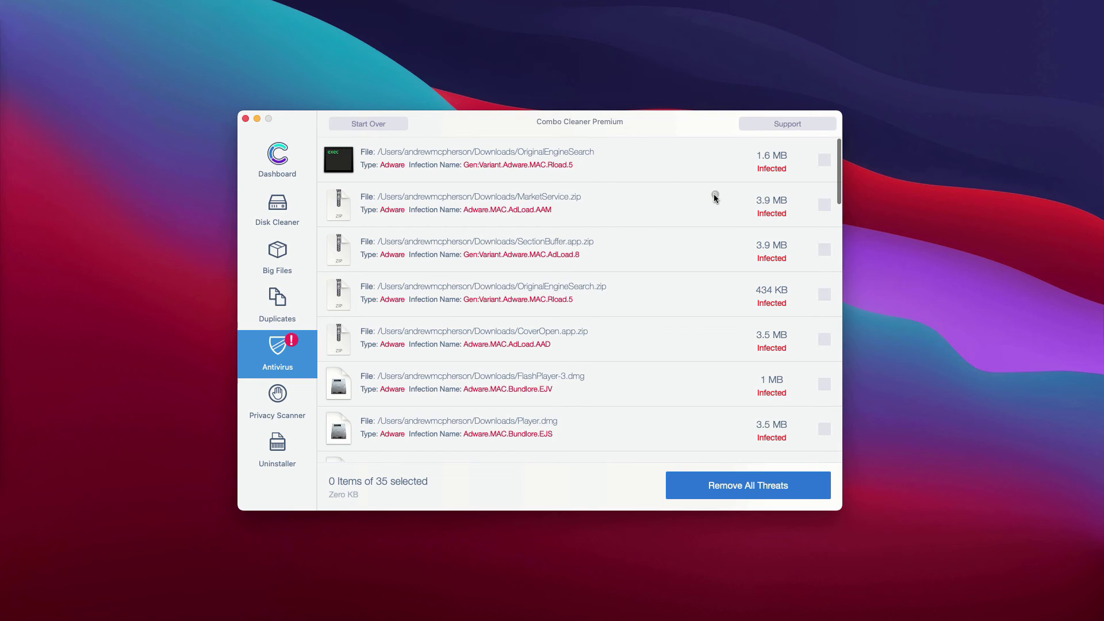
Step: Reveal MarketService.zip in Downloads and move it to the Trash
{"action": "mouse_move", "coordinate": [715, 152]}
{"action": "left_click", "coordinate": [716, 195]}
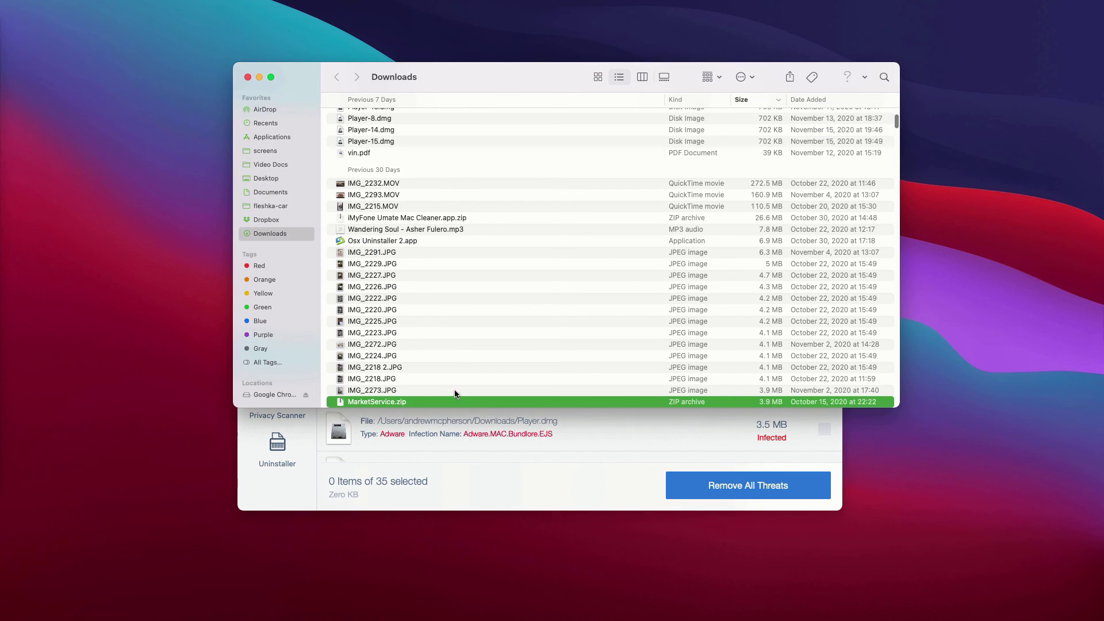
{"action": "right_click", "coordinate": [453, 402]}
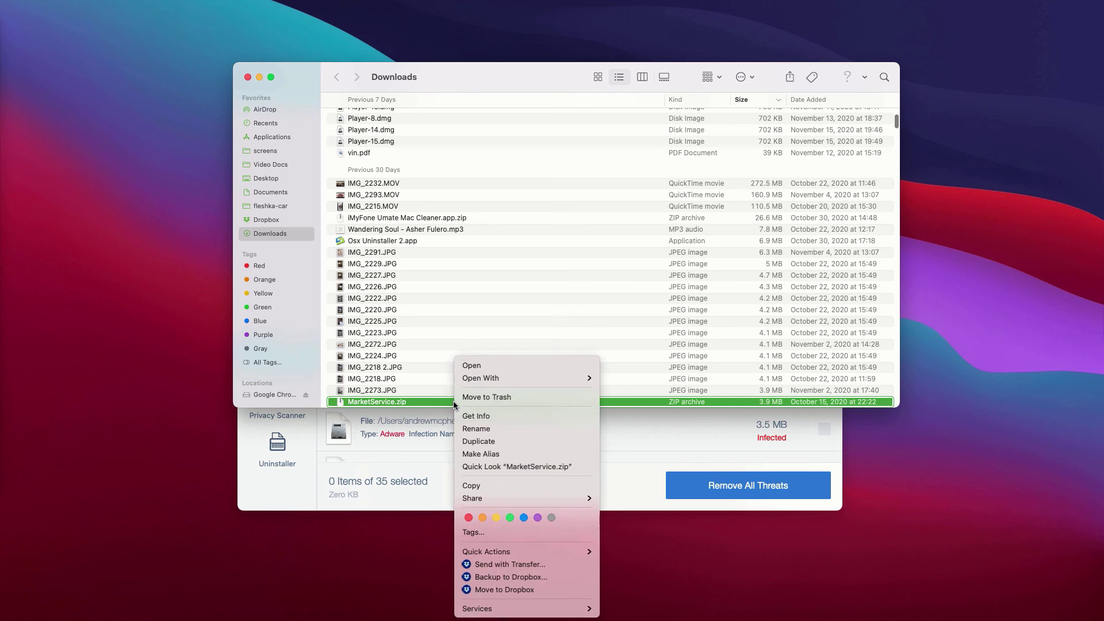
{"action": "left_click", "coordinate": [499, 397]}
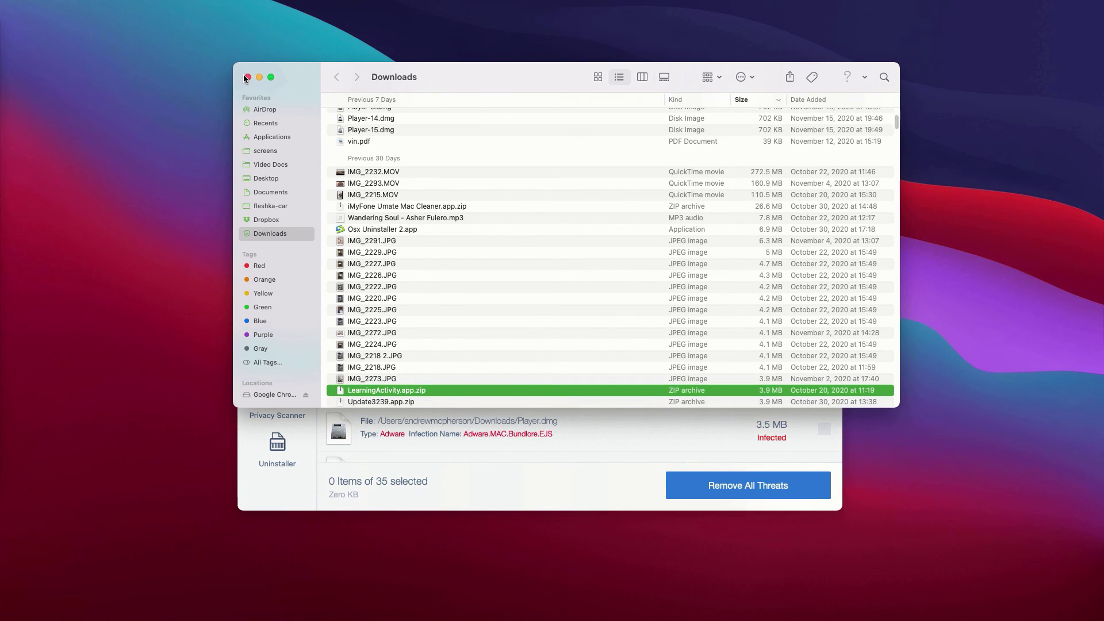
{"action": "left_click", "coordinate": [248, 77]}
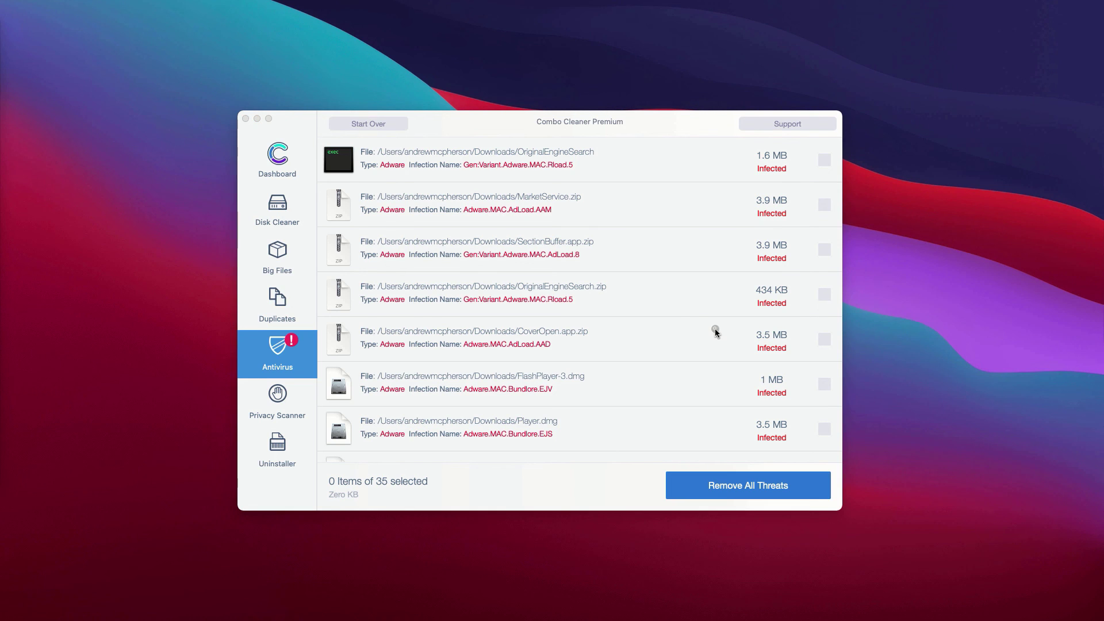
Step: Trash CoverOpen.app.zip from Downloads, then return to Combo Cleaner
{"action": "left_click", "coordinate": [715, 330]}
{"action": "right_click", "coordinate": [494, 399]}
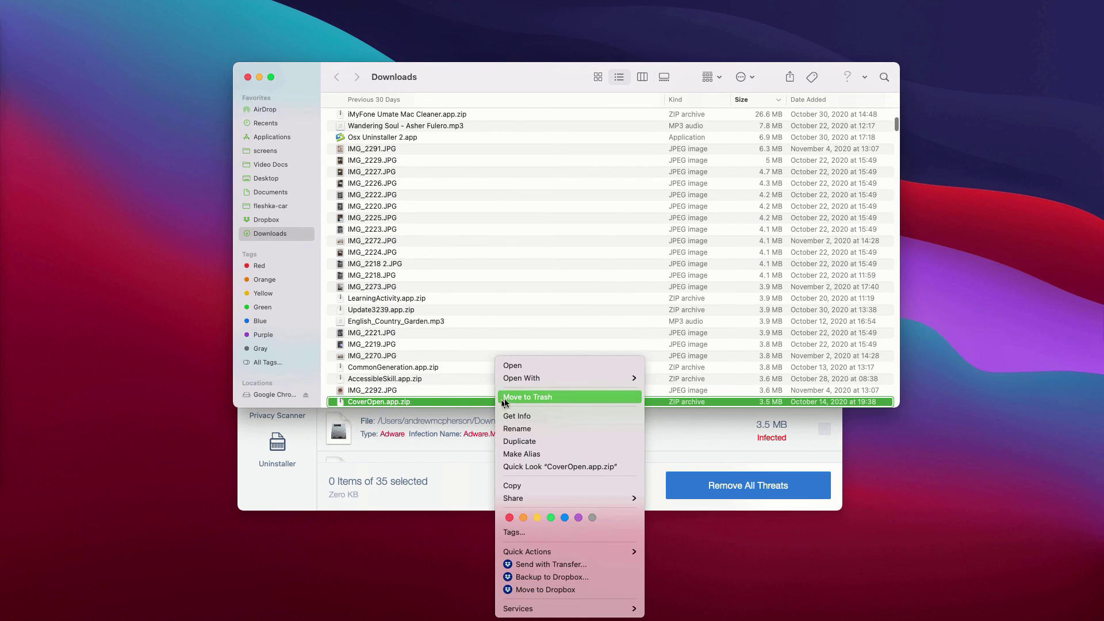
{"action": "left_click", "coordinate": [248, 77]}
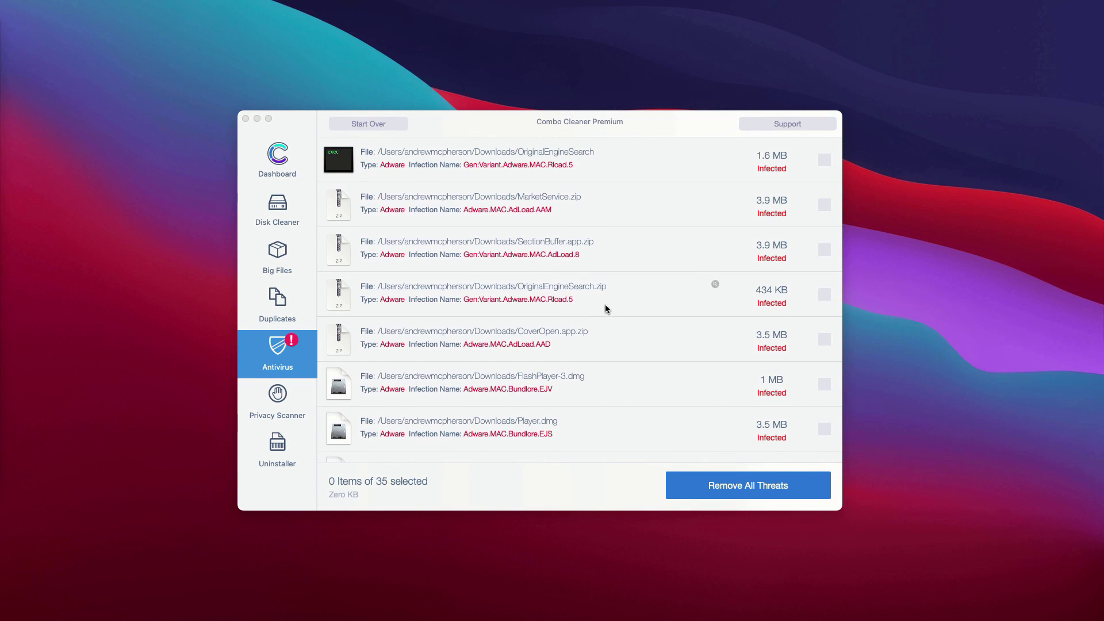
{"action": "scroll", "coordinate": [602, 293], "scroll_direction": "up", "scroll_amount": 2}
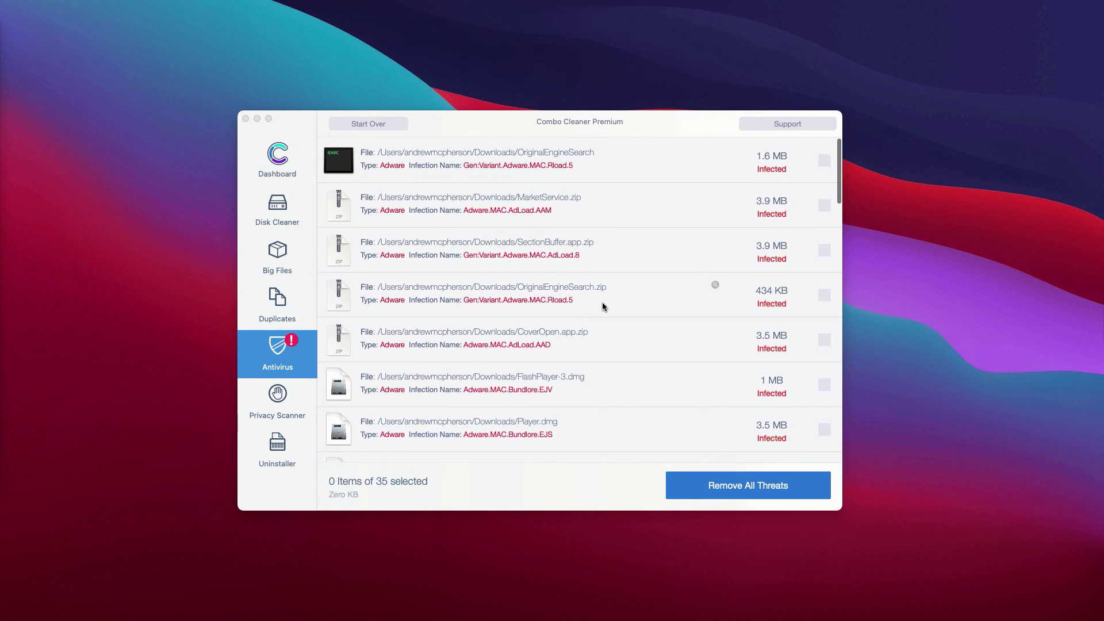
{"action": "left_click", "coordinate": [624, 122]}
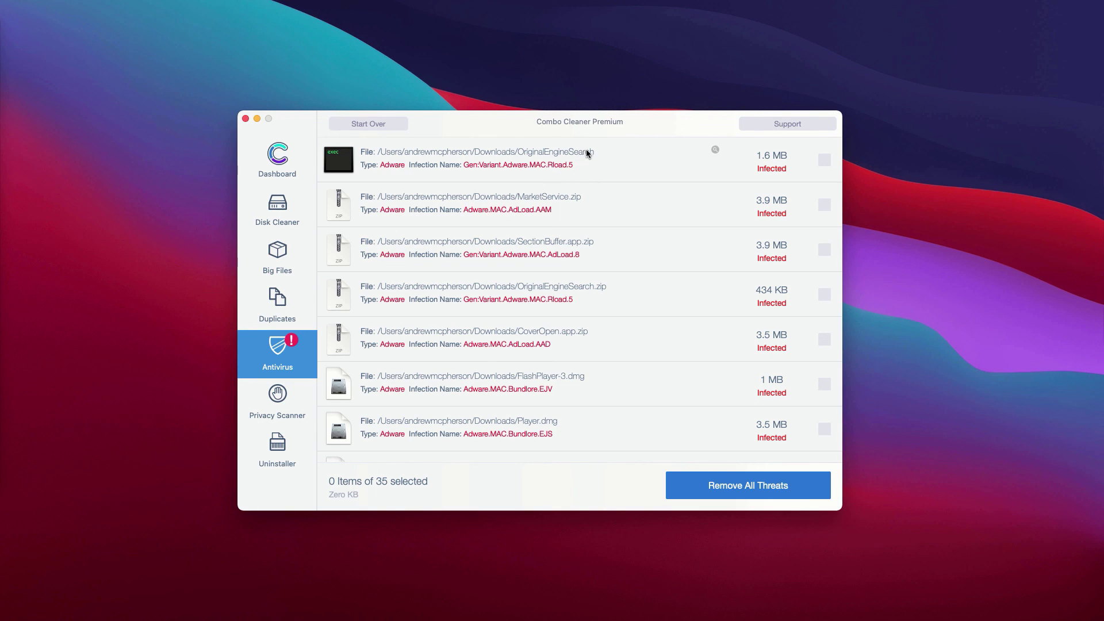